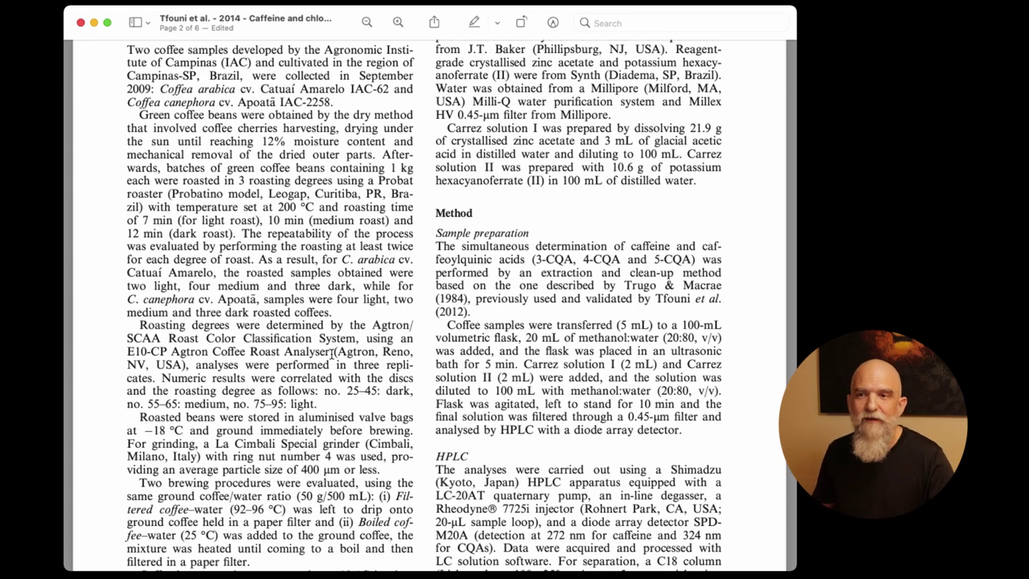
- Read the Materials and methods section on page 2 of the paper, down to the brewing procedures and sample storage
{"action": "scroll", "coordinate": [338, 352], "scroll_direction": "down", "scroll_amount": 5}
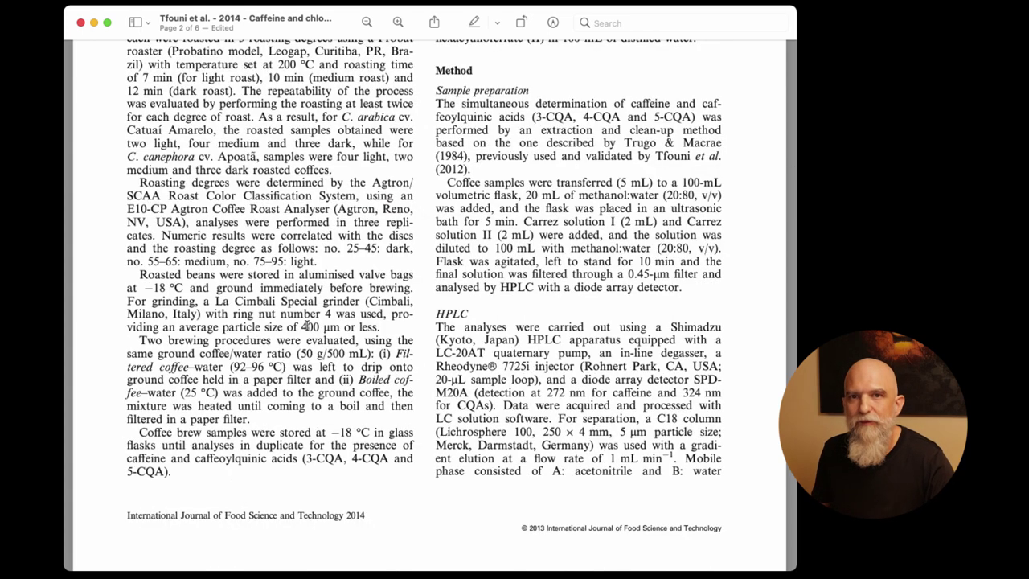
{"action": "scroll", "coordinate": [306, 324], "scroll_direction": "down", "scroll_amount": 14}
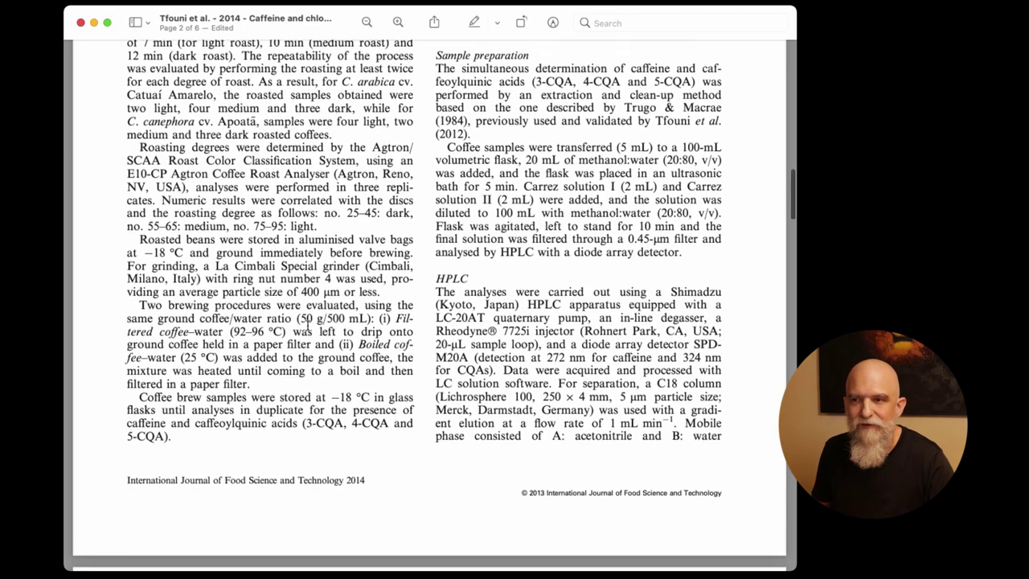
{"action": "scroll", "coordinate": [304, 324], "scroll_direction": "down", "scroll_amount": 7}
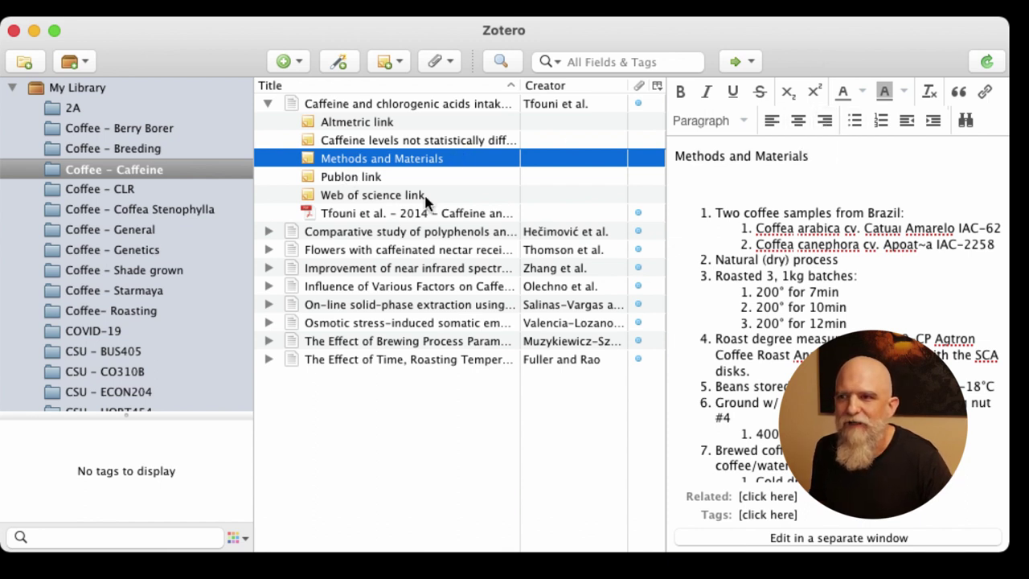
- Switch to Zotero and browse the Coffee - Breeding collection, inspecting document_562986.pdf and the attachment of the Isolation Distances for Seed Crops article
{"action": "scroll", "coordinate": [124, 316], "scroll_direction": "down", "scroll_amount": 5}
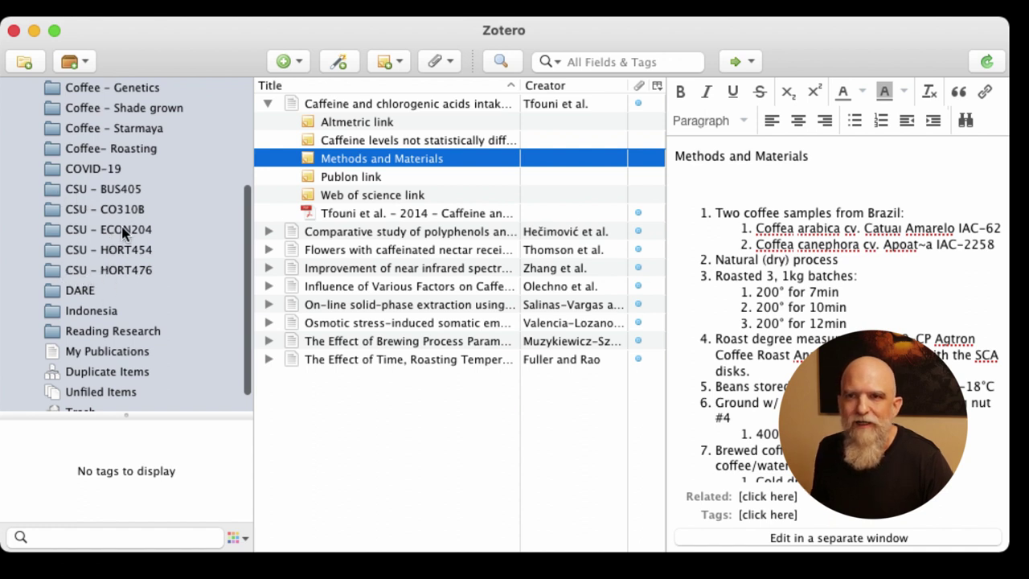
{"action": "scroll", "coordinate": [124, 233], "scroll_direction": "up", "scroll_amount": 5}
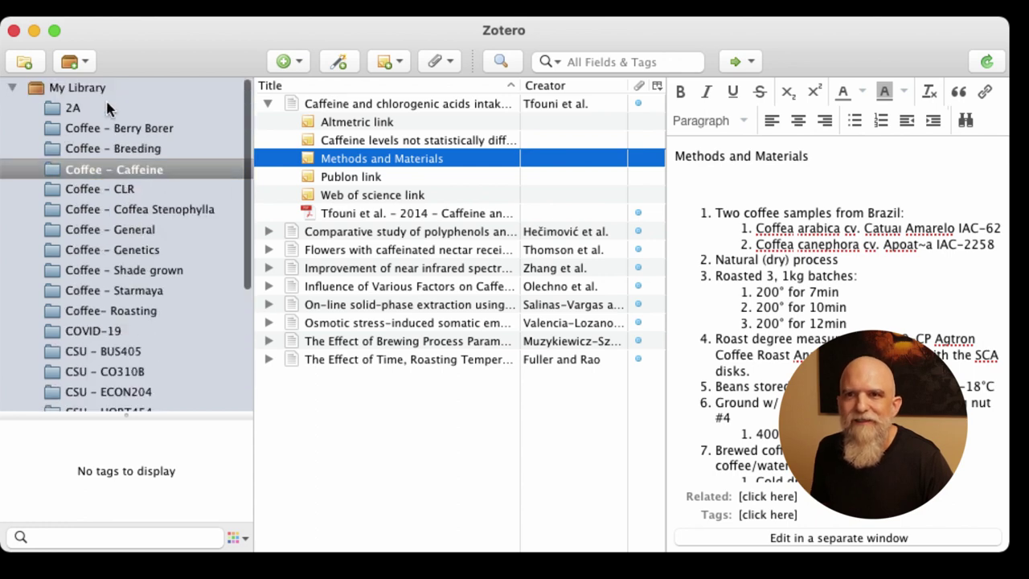
{"action": "left_click", "coordinate": [143, 152]}
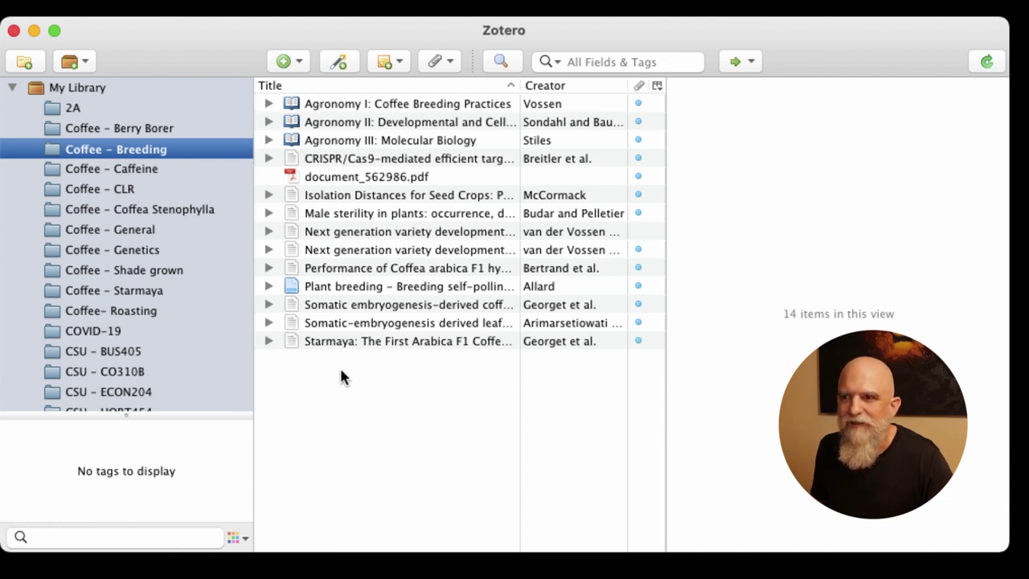
{"action": "left_click", "coordinate": [323, 184]}
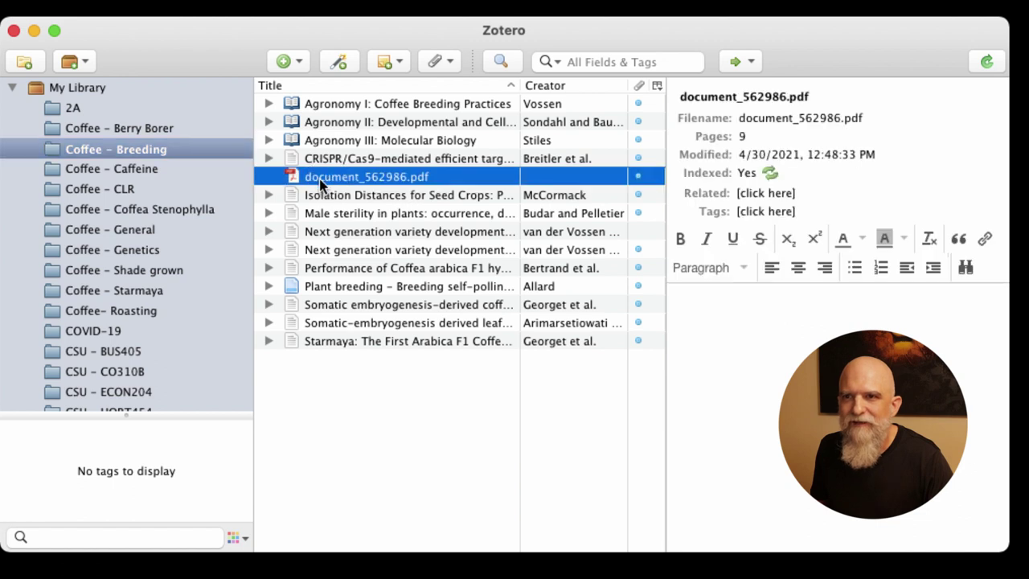
{"action": "left_click", "coordinate": [268, 195]}
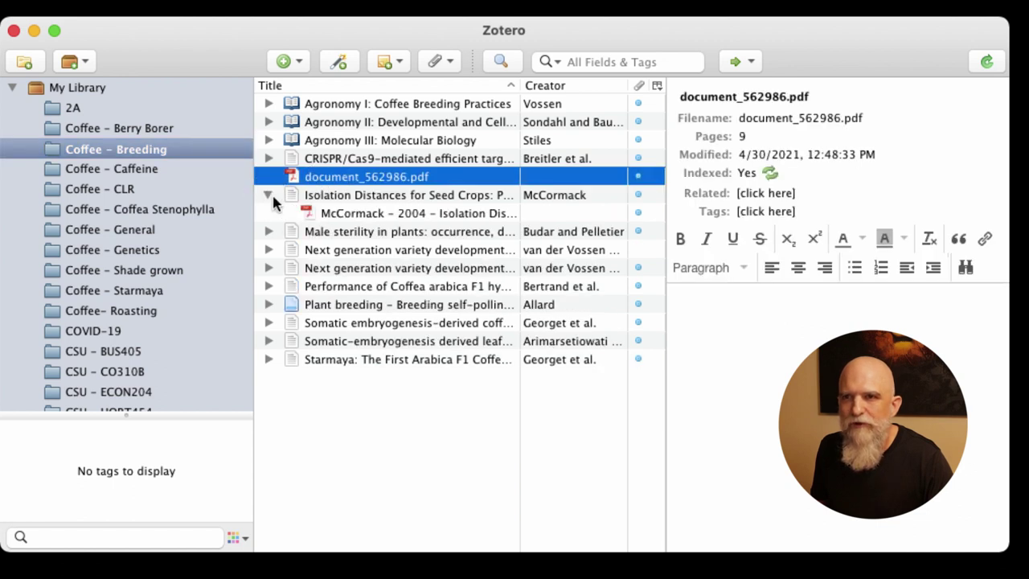
{"action": "left_click", "coordinate": [272, 195]}
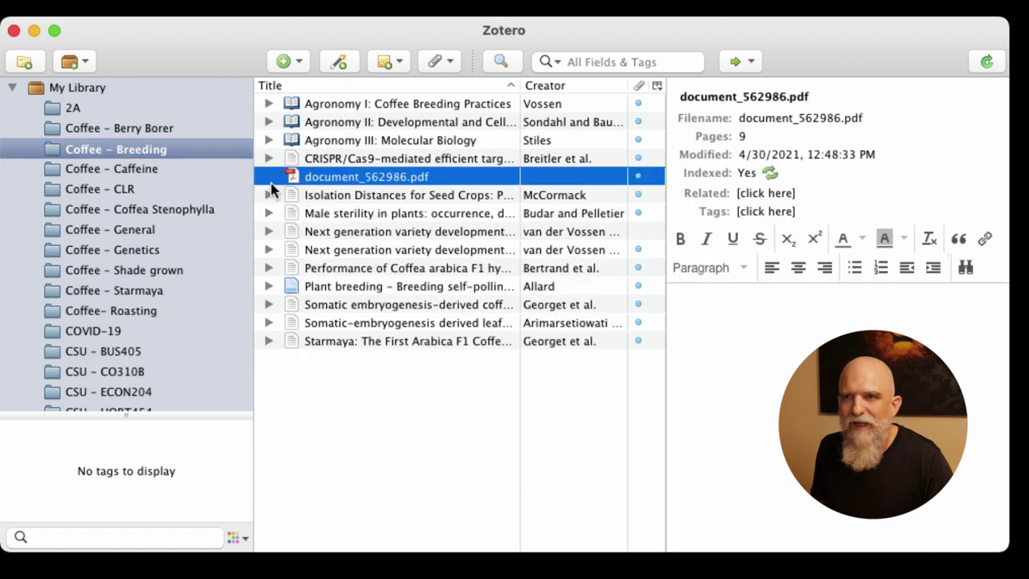
- Open the Coffee - Caffeine collection and review the caffeine and chlorogenic acids article's bibliographic details, from title and authors to the DOI
{"action": "left_click", "coordinate": [97, 169]}
{"action": "left_click", "coordinate": [269, 105]}
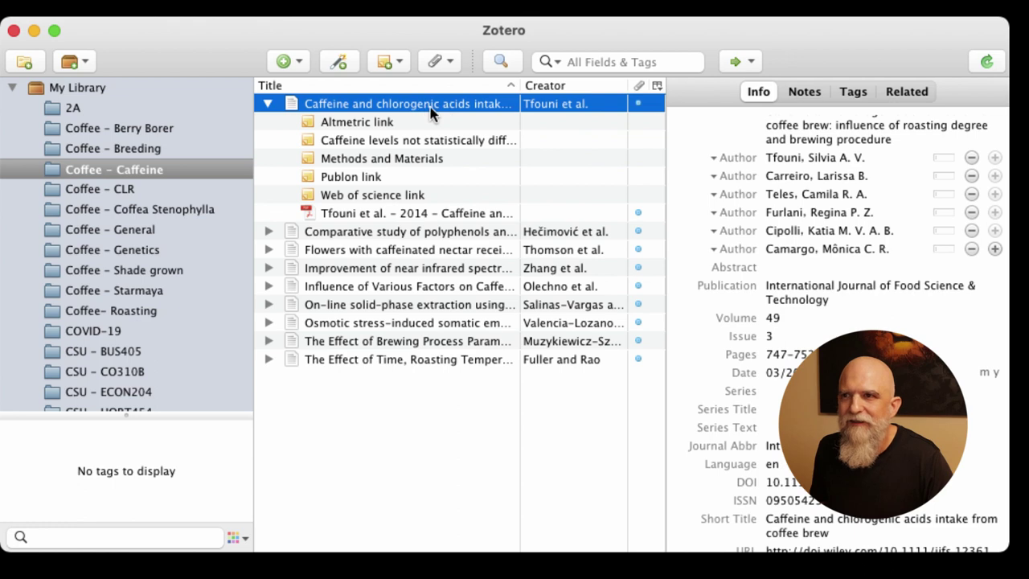
{"action": "scroll", "coordinate": [857, 193], "scroll_direction": "down", "scroll_amount": 3}
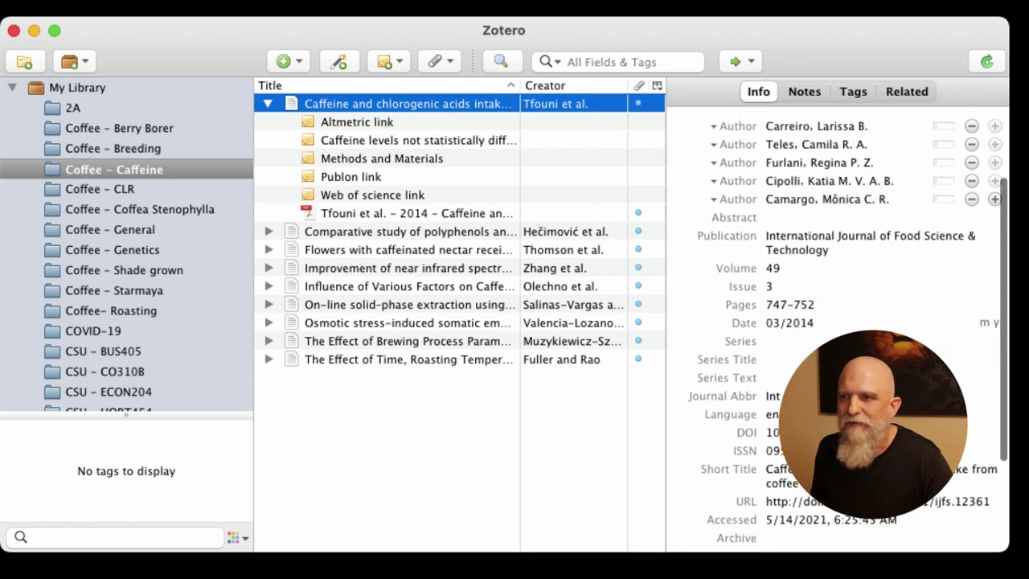
{"action": "scroll", "coordinate": [816, 201], "scroll_direction": "up", "scroll_amount": 4}
{"action": "left_click", "coordinate": [817, 210]}
{"action": "left_click", "coordinate": [817, 193]}
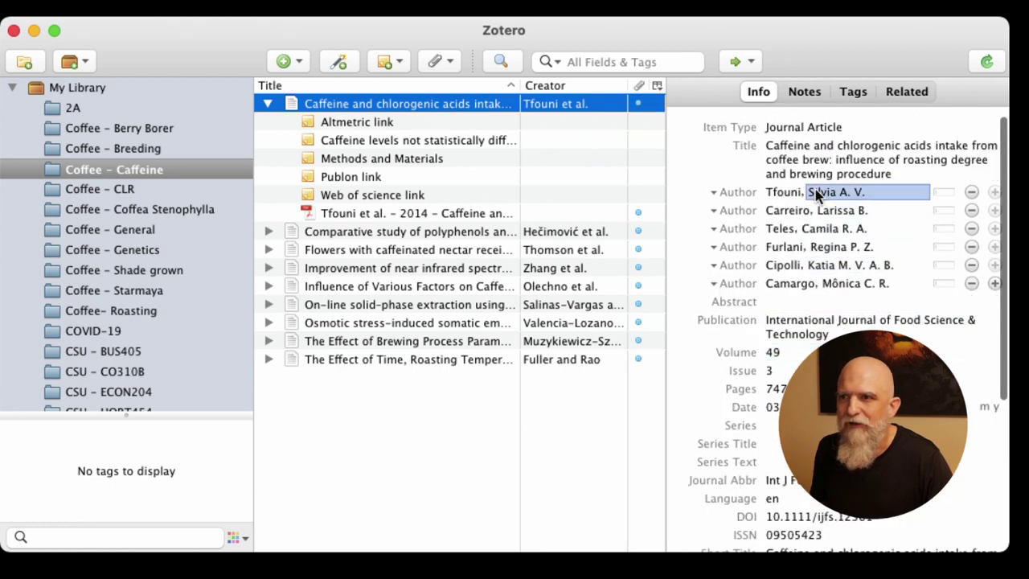
{"action": "left_click", "coordinate": [812, 151]}
{"action": "left_click", "coordinate": [819, 193]}
{"action": "scroll", "coordinate": [828, 201], "scroll_direction": "down", "scroll_amount": 10}
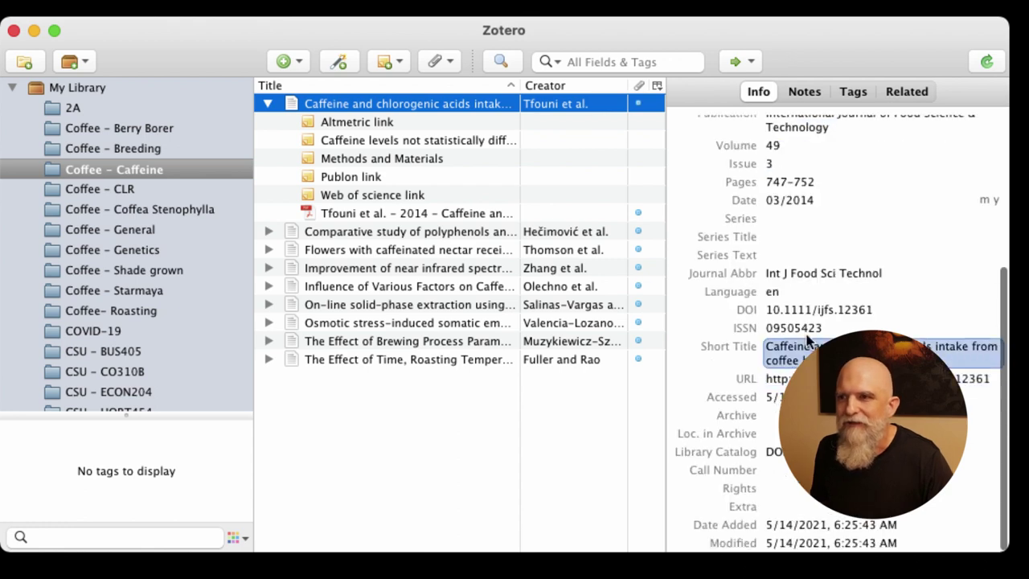
{"action": "left_click", "coordinate": [828, 314]}
{"action": "left_click", "coordinate": [743, 328]}
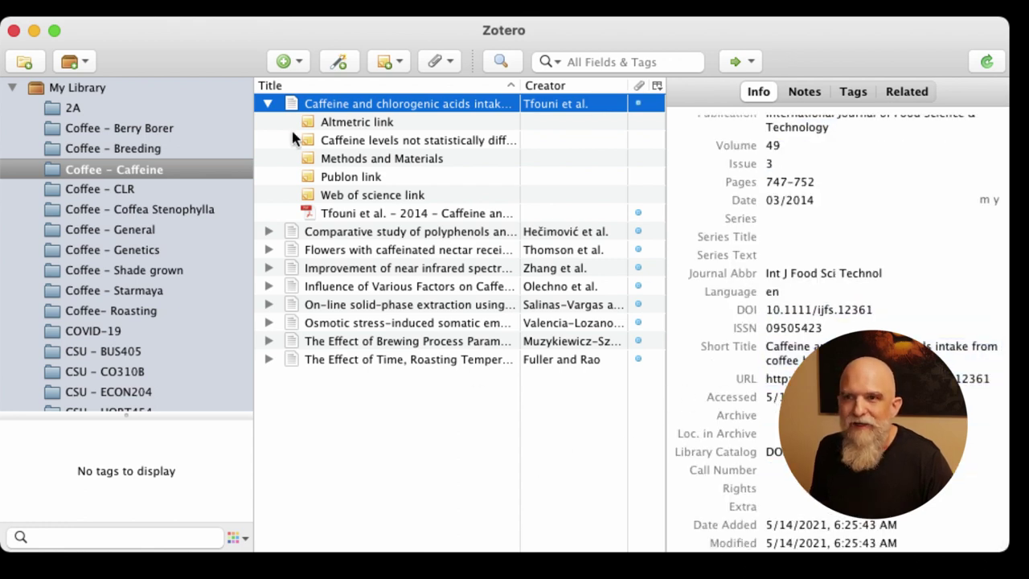
- Open the Methods and Materials note under the caffeine and chlorogenic acids article and read through it
{"action": "left_click", "coordinate": [357, 160]}
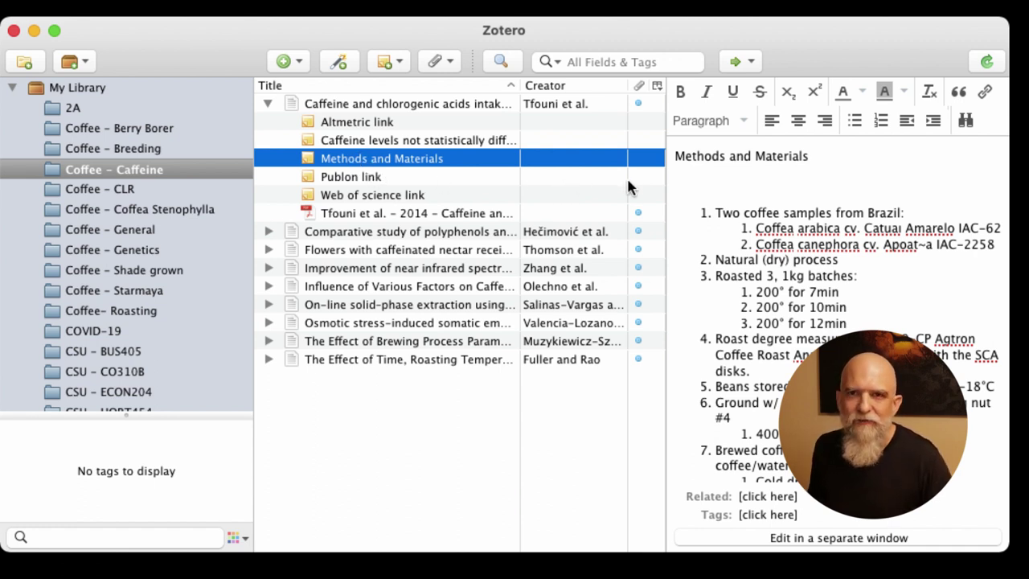
{"action": "scroll", "coordinate": [782, 192], "scroll_direction": "down", "scroll_amount": 1}
{"action": "scroll", "coordinate": [782, 192], "scroll_direction": "down", "scroll_amount": 4}
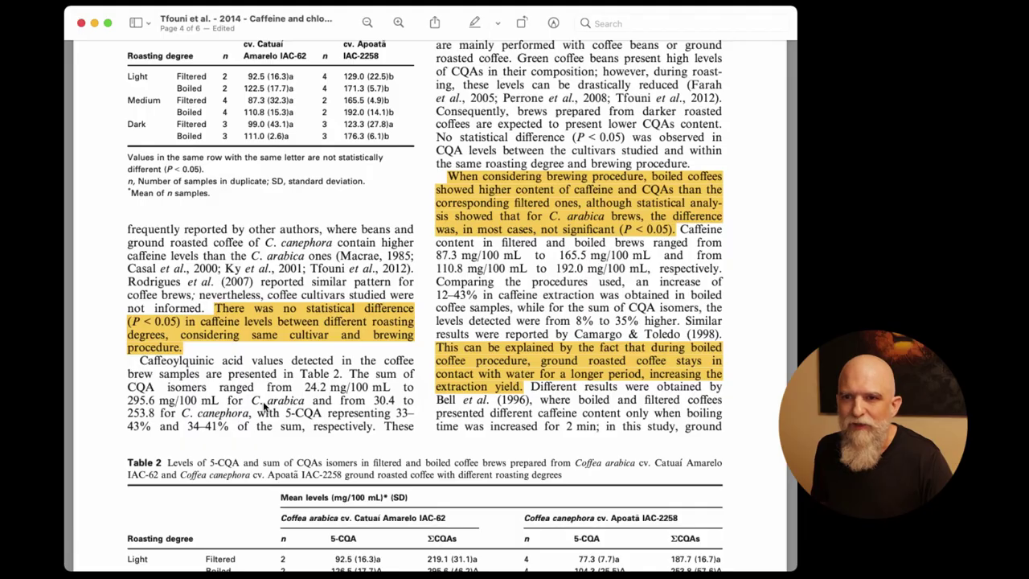
- Return to Materials and methods on page 2 of the paper and select the text on where and when the samples were collected
{"action": "scroll", "coordinate": [270, 399], "scroll_direction": "up", "scroll_amount": 10}
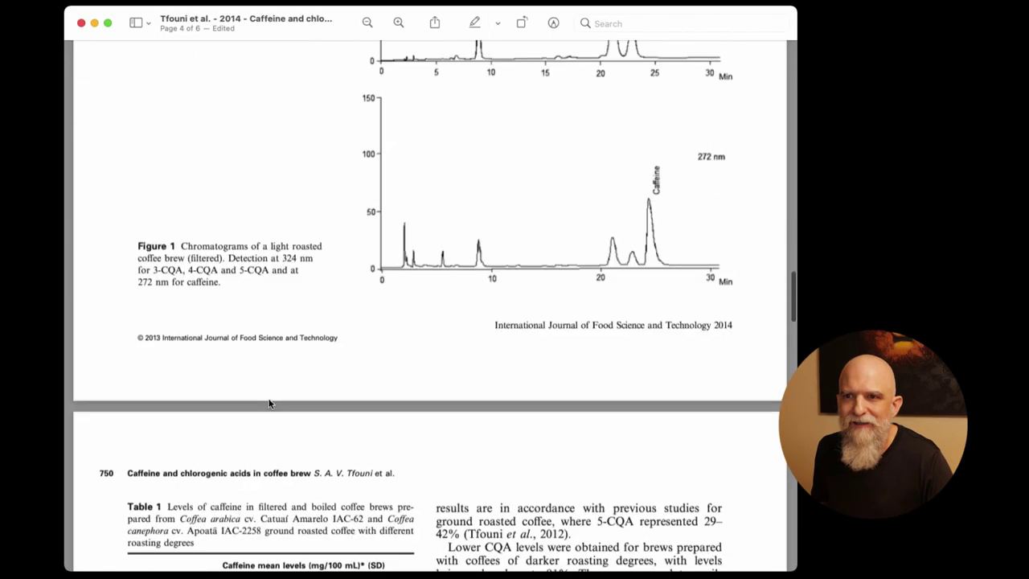
{"action": "scroll", "coordinate": [270, 399], "scroll_direction": "up", "scroll_amount": 15}
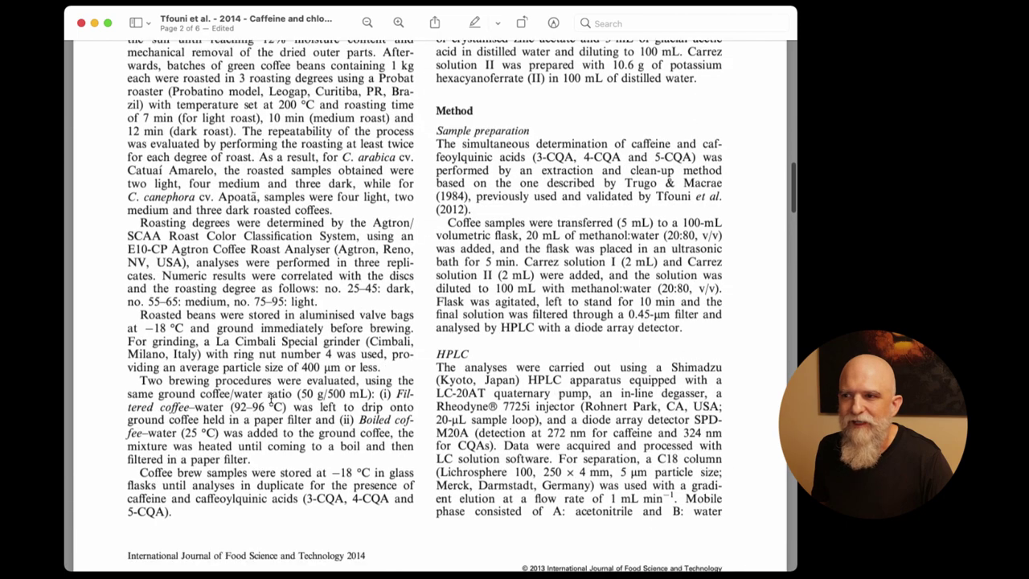
{"action": "scroll", "coordinate": [272, 396], "scroll_direction": "up", "scroll_amount": 5}
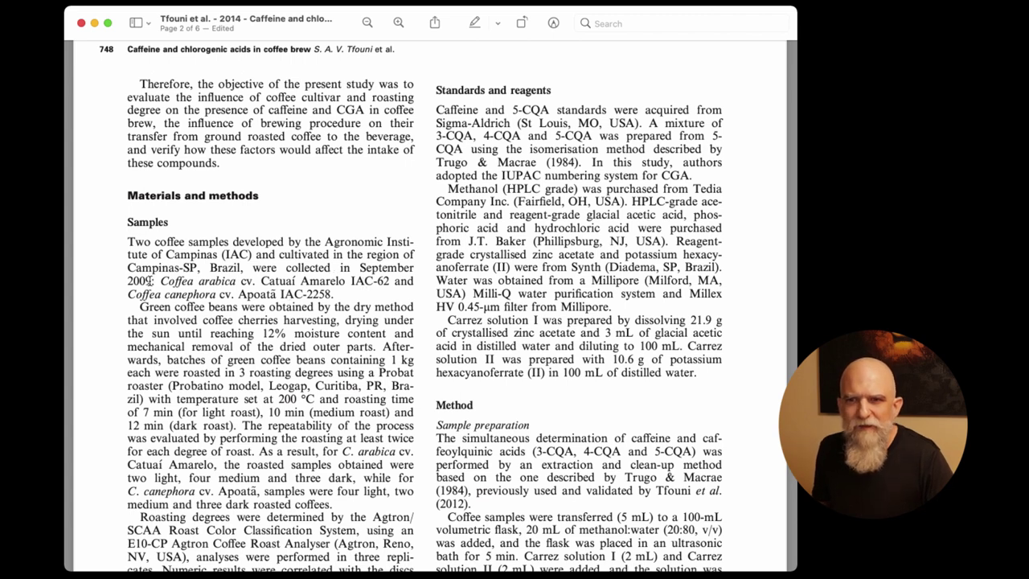
{"action": "left_click_drag", "start_coordinate": [151, 281], "coordinate": [126, 268]}
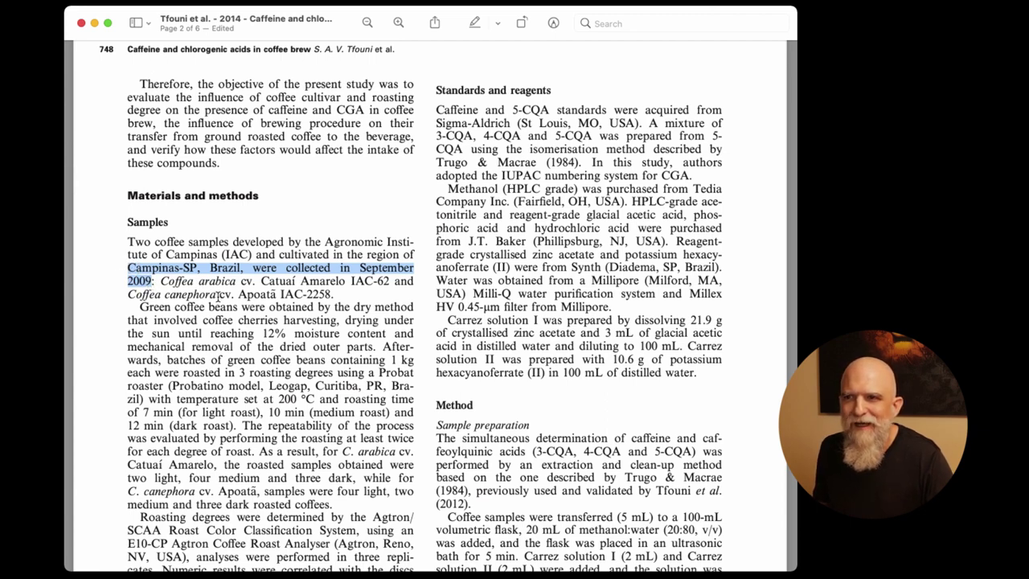
- Check the received and accepted dates on the paper's first page, and go back to the Materials and methods section
{"action": "scroll", "coordinate": [219, 296], "scroll_direction": "up", "scroll_amount": 15}
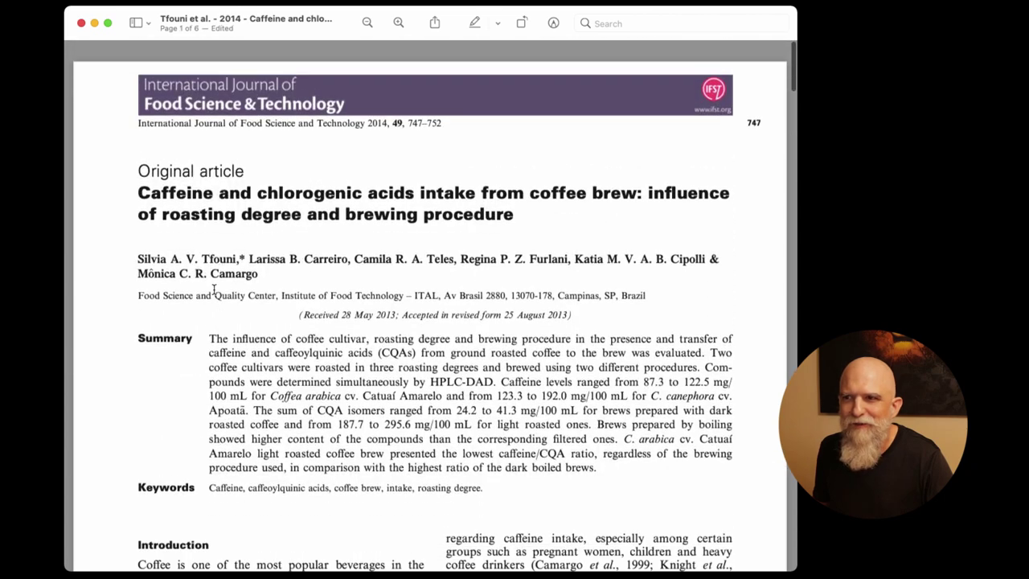
{"action": "left_click_drag", "start_coordinate": [396, 308], "coordinate": [375, 308]}
{"action": "scroll", "coordinate": [375, 323], "scroll_direction": "down", "scroll_amount": 5}
{"action": "scroll", "coordinate": [375, 323], "scroll_direction": "down", "scroll_amount": 15}
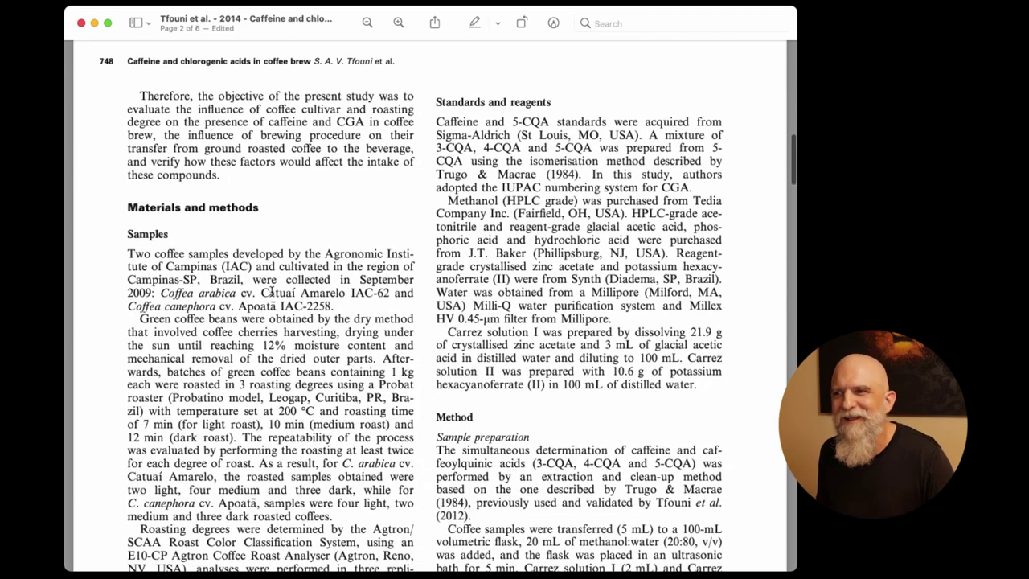
{"action": "scroll", "coordinate": [273, 293], "scroll_direction": "down", "scroll_amount": 1}
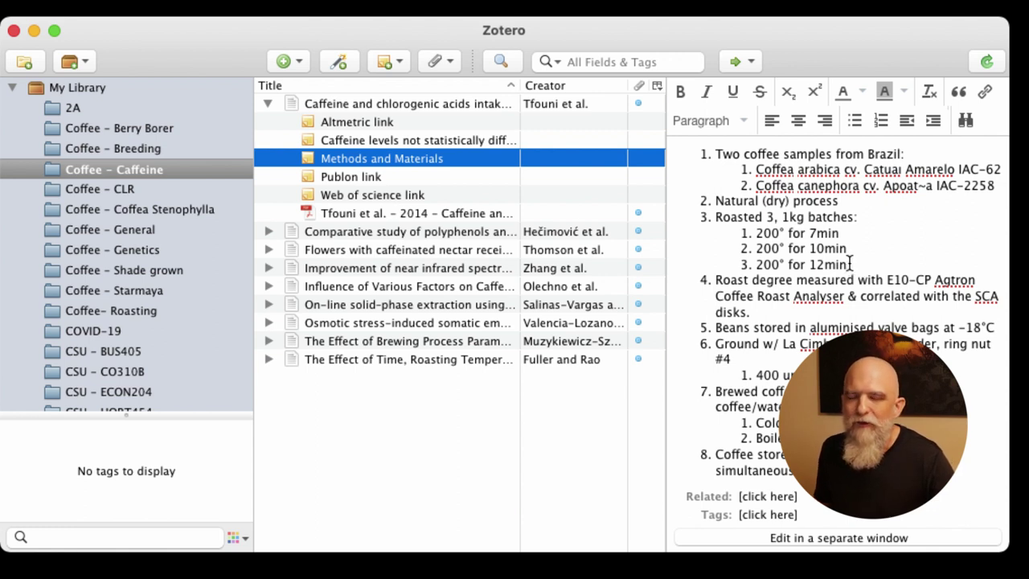
- In the Methods and Materials note, change the first digit of the 7-minute roast temperature to 1 and restore it to 2
{"action": "left_click", "coordinate": [762, 233]}
{"action": "key", "text": "BackSpace"}
{"action": "type", "text": "1"}
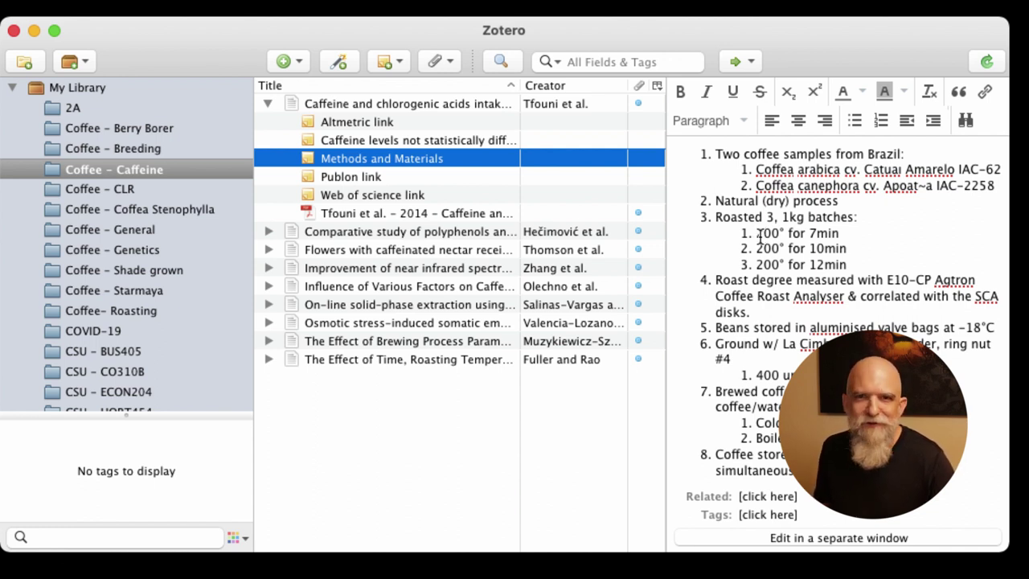
{"action": "key", "text": "BackSpace"}
{"action": "type", "text": "2"}
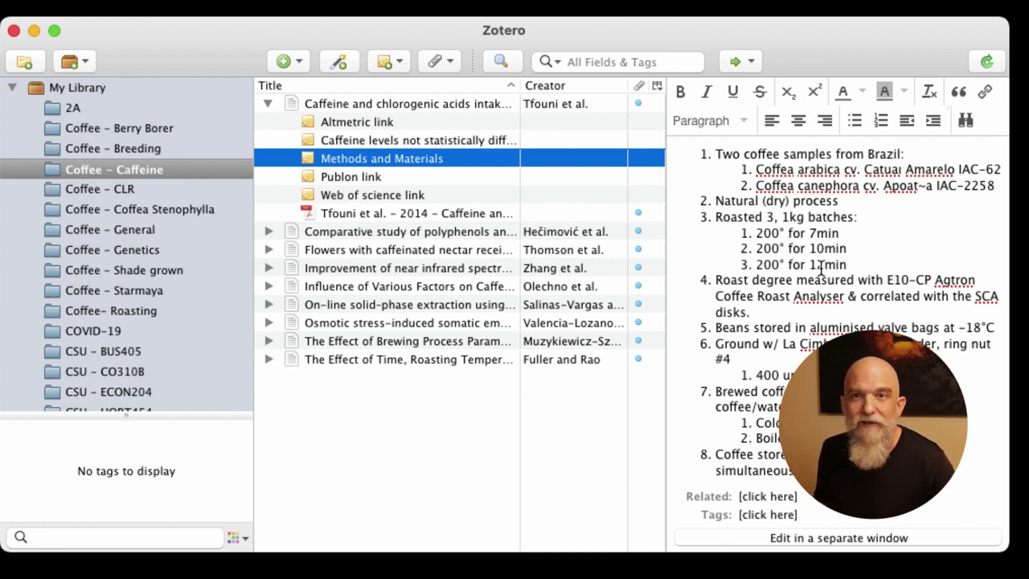
- Read the rest of the note, and select the paragraph on the two brewing procedures on page 2 of the paper
{"action": "scroll", "coordinate": [819, 269], "scroll_direction": "down", "scroll_amount": 2}
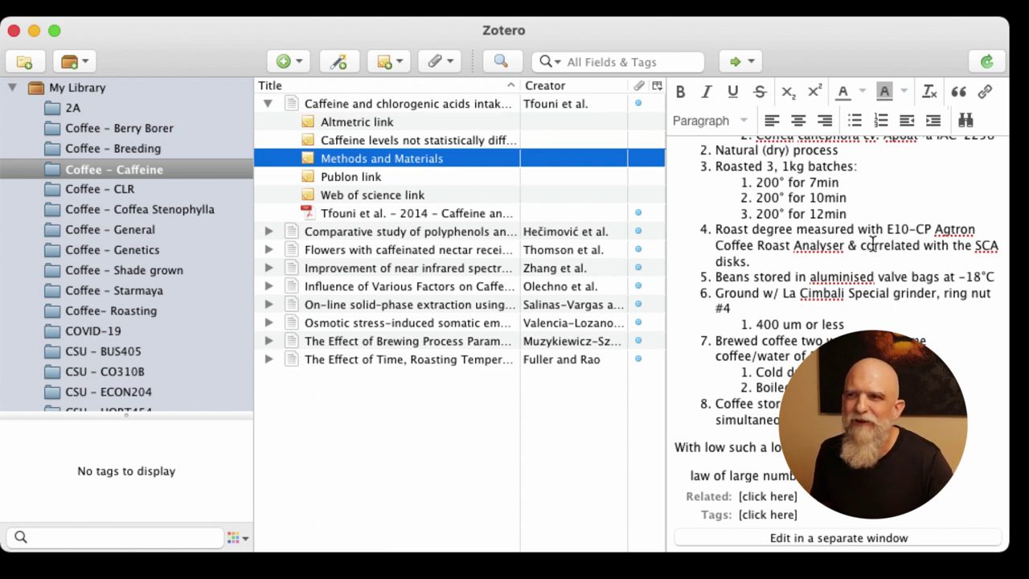
{"action": "scroll", "coordinate": [847, 254], "scroll_direction": "down", "scroll_amount": 2}
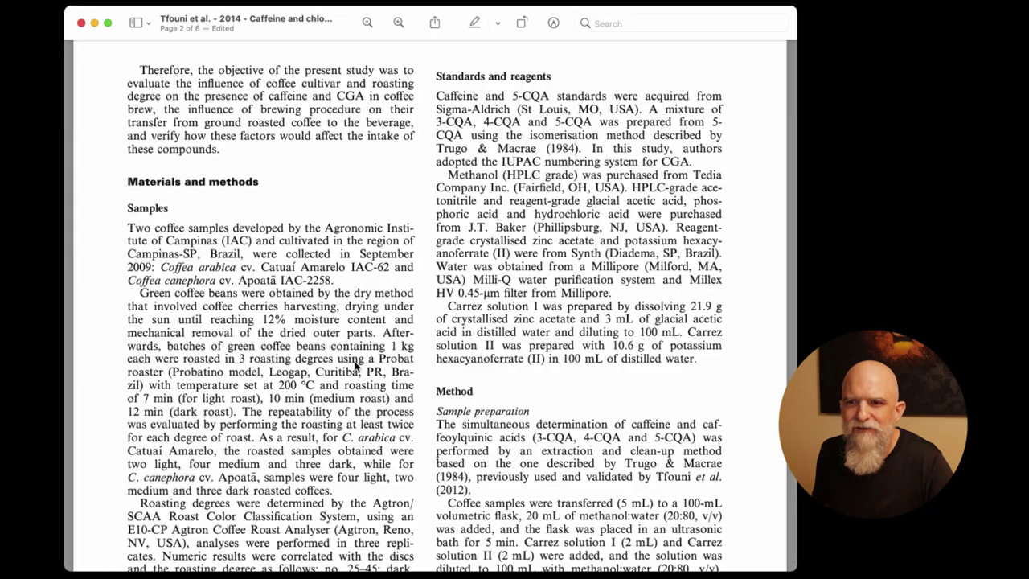
{"action": "scroll", "coordinate": [356, 366], "scroll_direction": "down", "scroll_amount": 5}
{"action": "scroll", "coordinate": [337, 346], "scroll_direction": "down", "scroll_amount": 6}
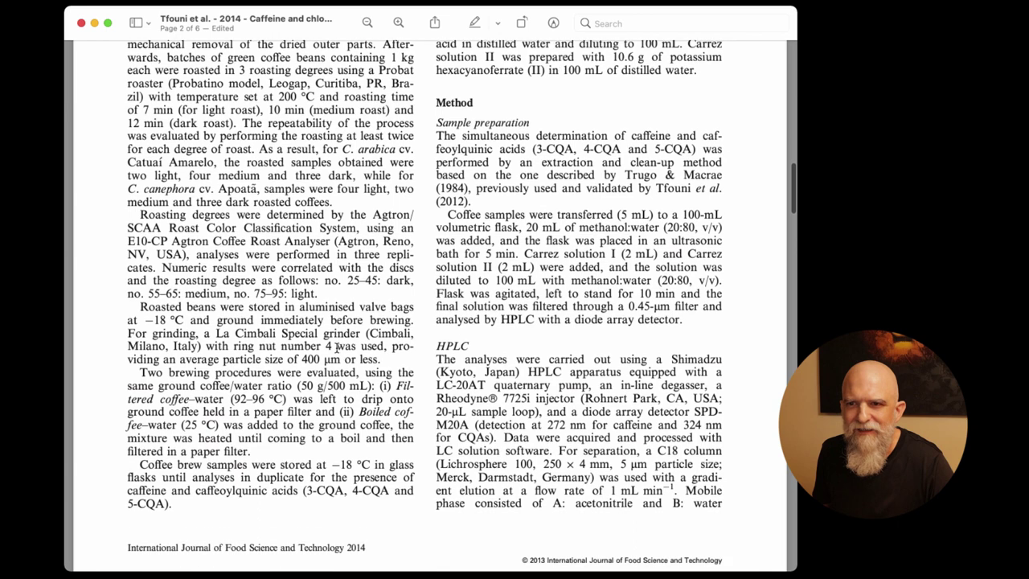
{"action": "scroll", "coordinate": [337, 347], "scroll_direction": "down", "scroll_amount": 2}
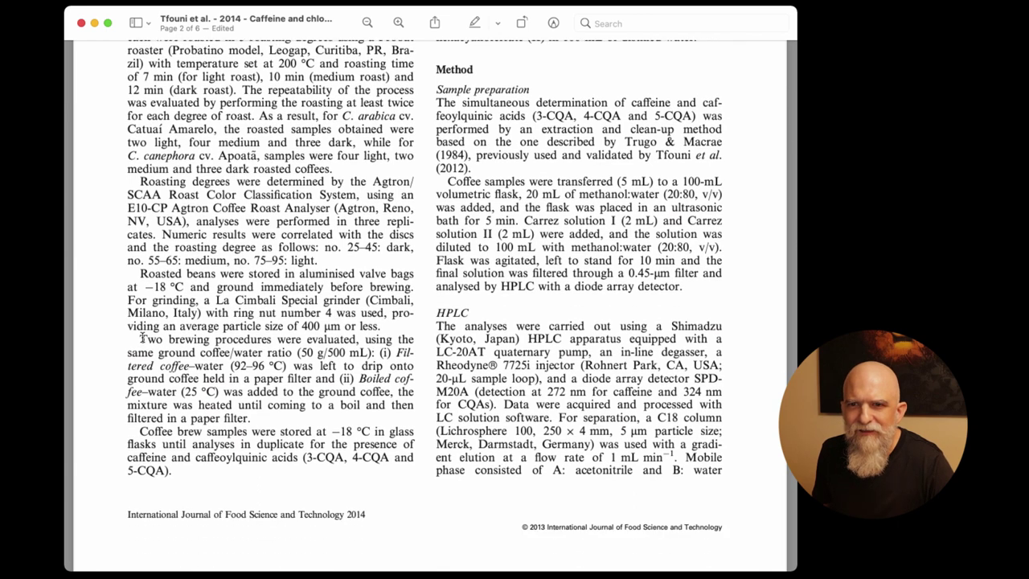
{"action": "left_click_drag", "start_coordinate": [141, 339], "coordinate": [313, 416]}
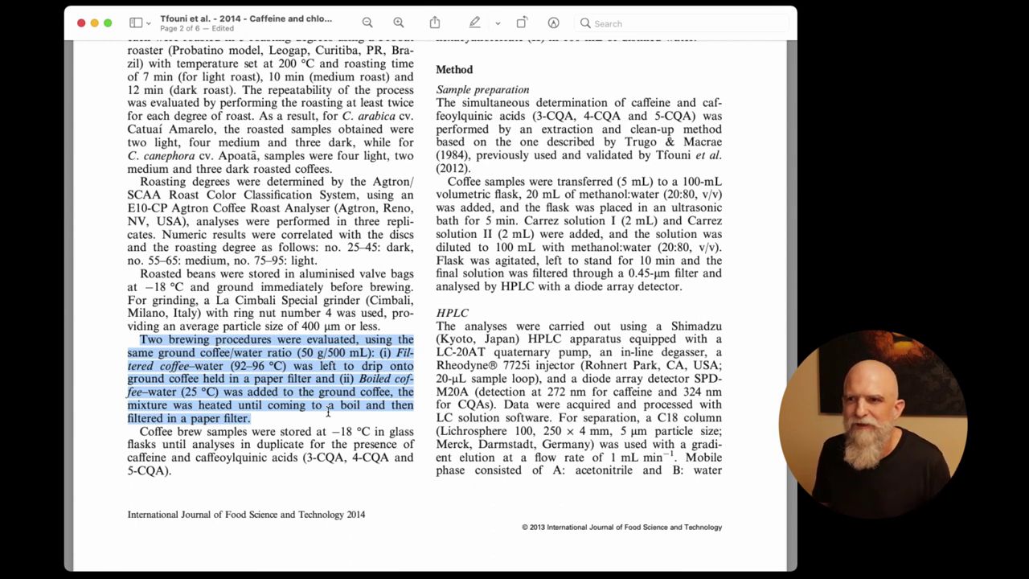
{"action": "key", "text": "super+Tab"}
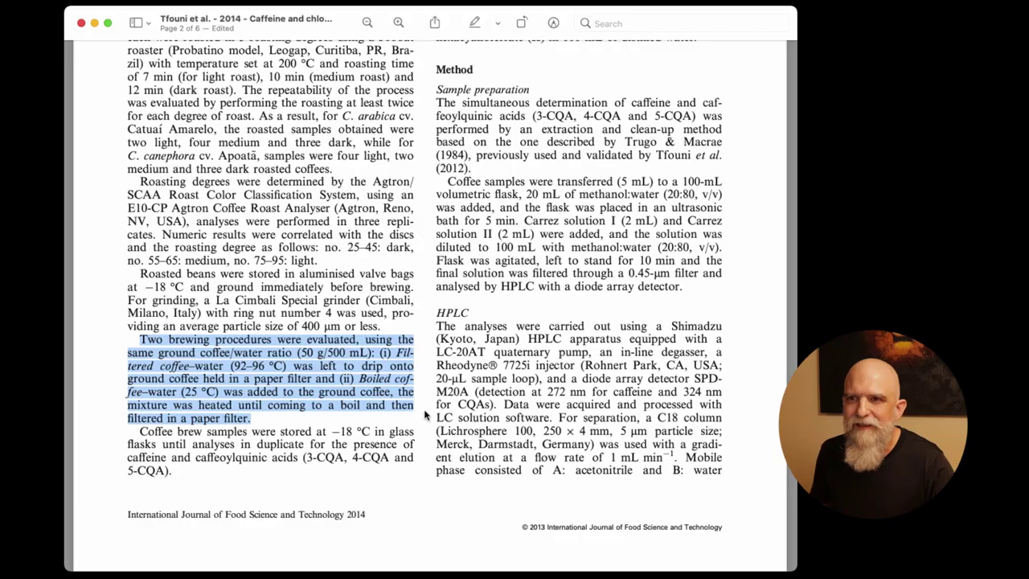
- Re-read the sample, roasting and brewing paragraphs on page 2 of the paper and clear the text selection
{"action": "scroll", "coordinate": [426, 414], "scroll_direction": "up", "scroll_amount": 10}
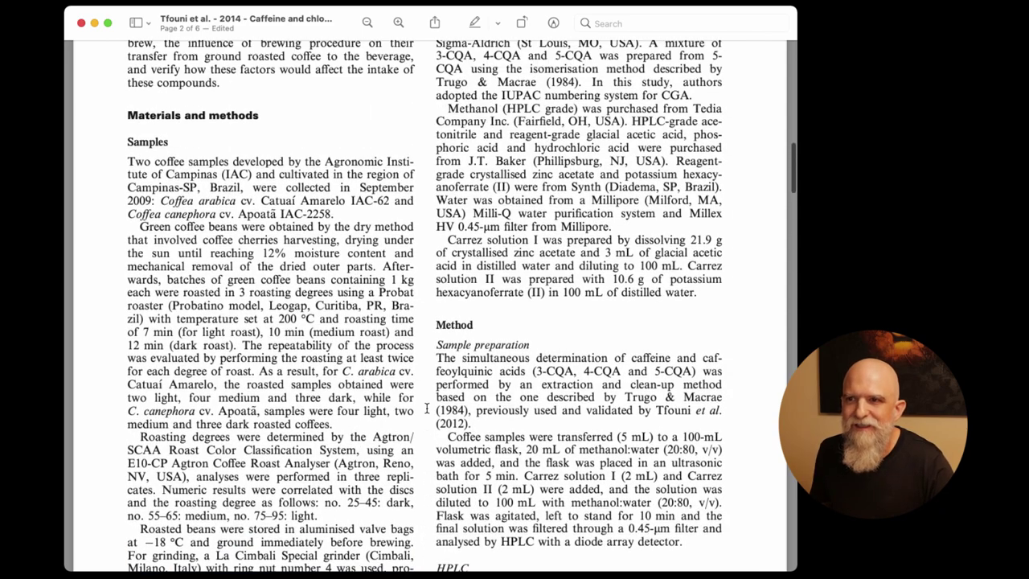
{"action": "scroll", "coordinate": [426, 408], "scroll_direction": "up", "scroll_amount": 5}
{"action": "scroll", "coordinate": [428, 407], "scroll_direction": "down", "scroll_amount": 14}
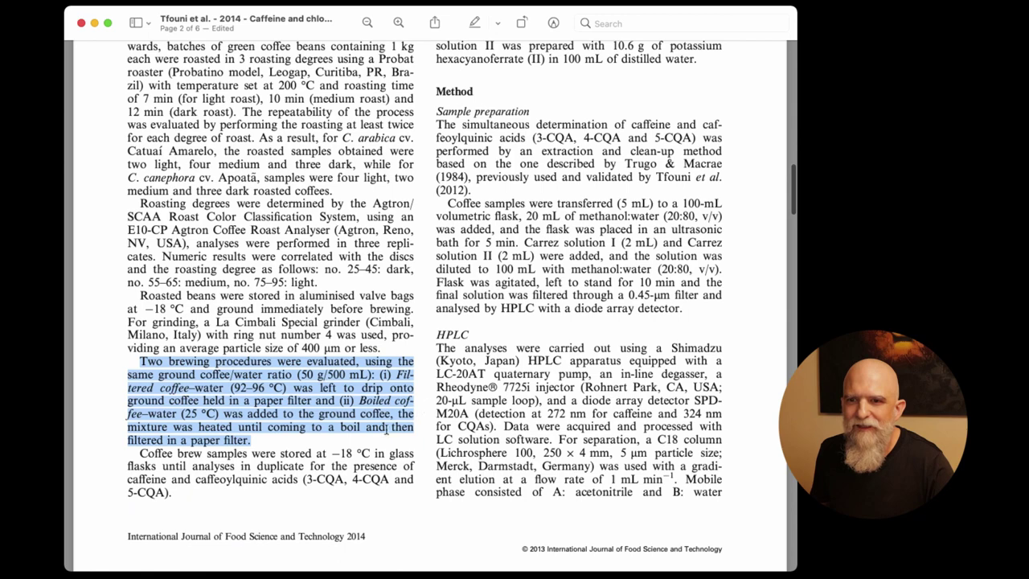
{"action": "left_click", "coordinate": [370, 438]}
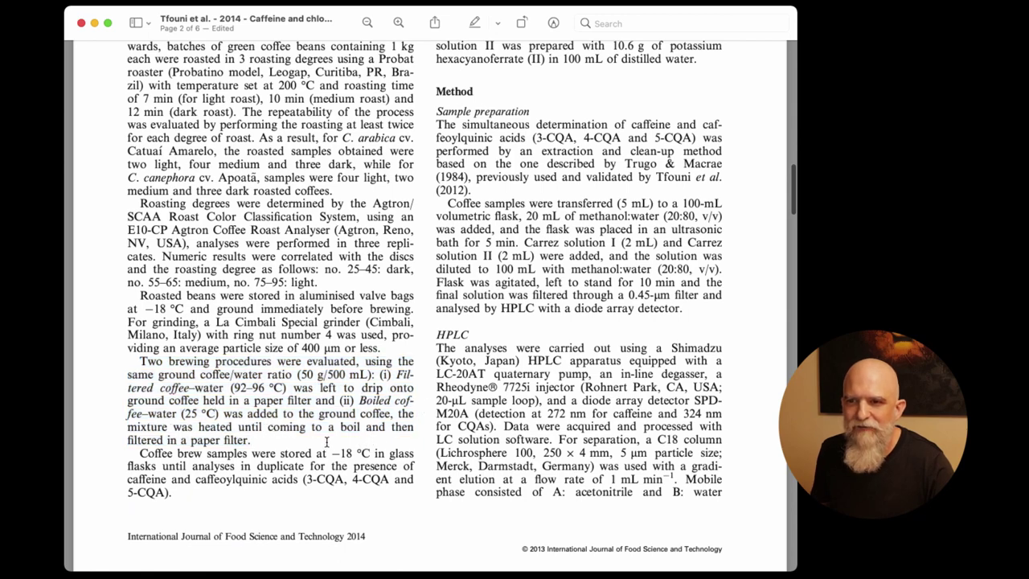
{"action": "scroll", "coordinate": [328, 441], "scroll_direction": "up", "scroll_amount": 10}
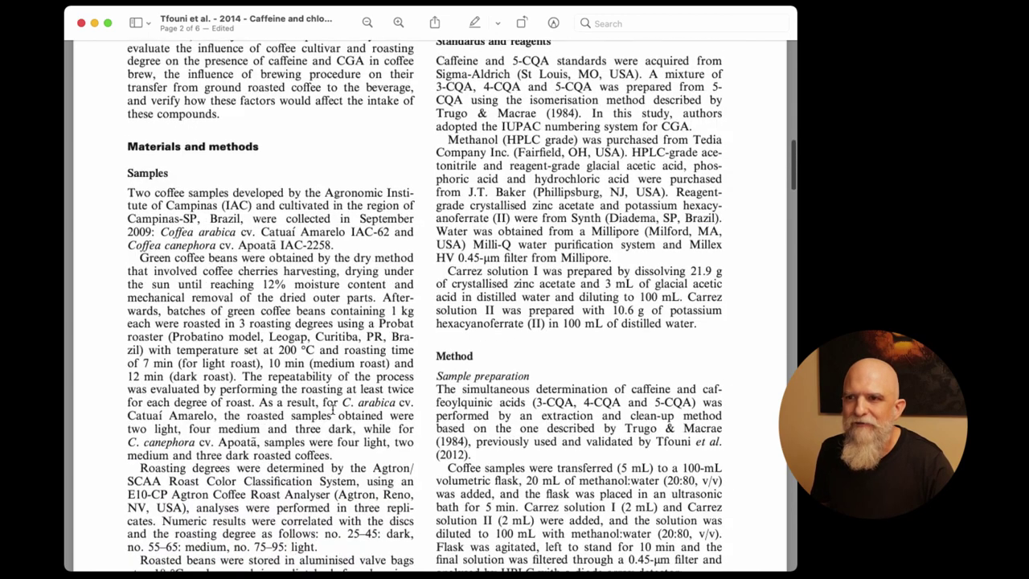
- Read the standards and reagents, sample preparation and HPLC paragraphs on page 2 of the paper
{"action": "scroll", "coordinate": [333, 410], "scroll_direction": "up", "scroll_amount": 1}
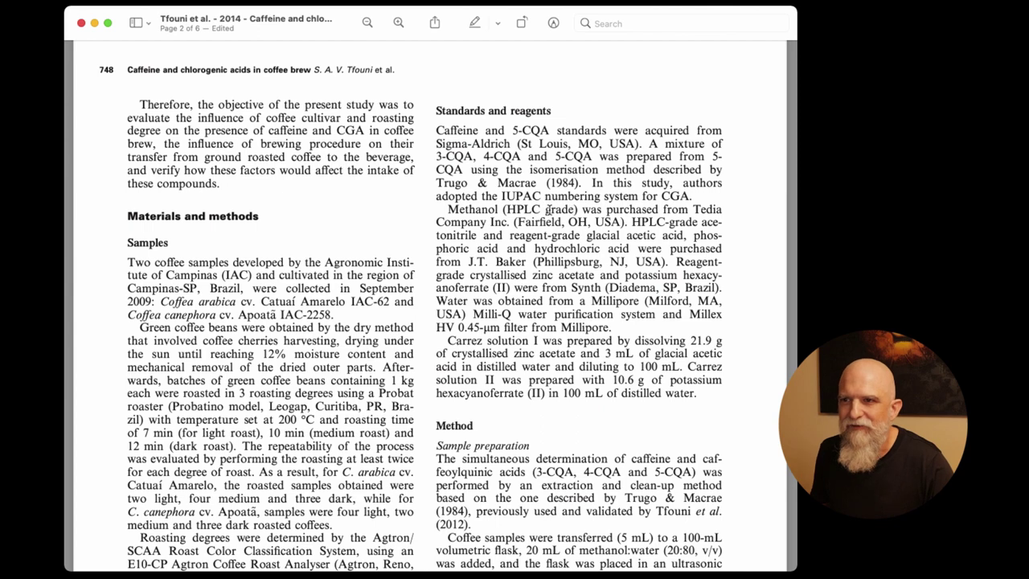
{"action": "scroll", "coordinate": [574, 222], "scroll_direction": "down", "scroll_amount": 2}
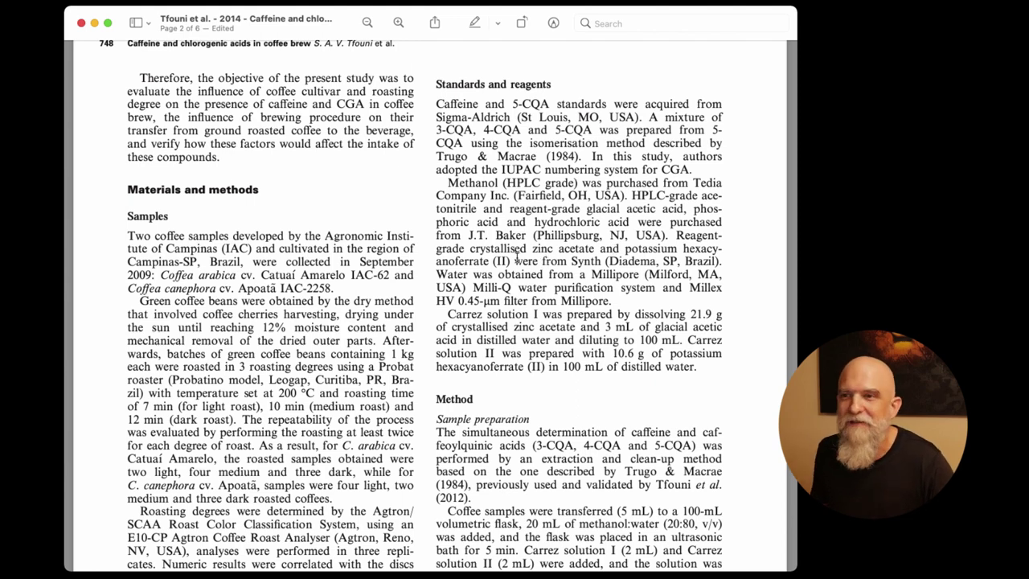
{"action": "scroll", "coordinate": [494, 259], "scroll_direction": "down", "scroll_amount": 5}
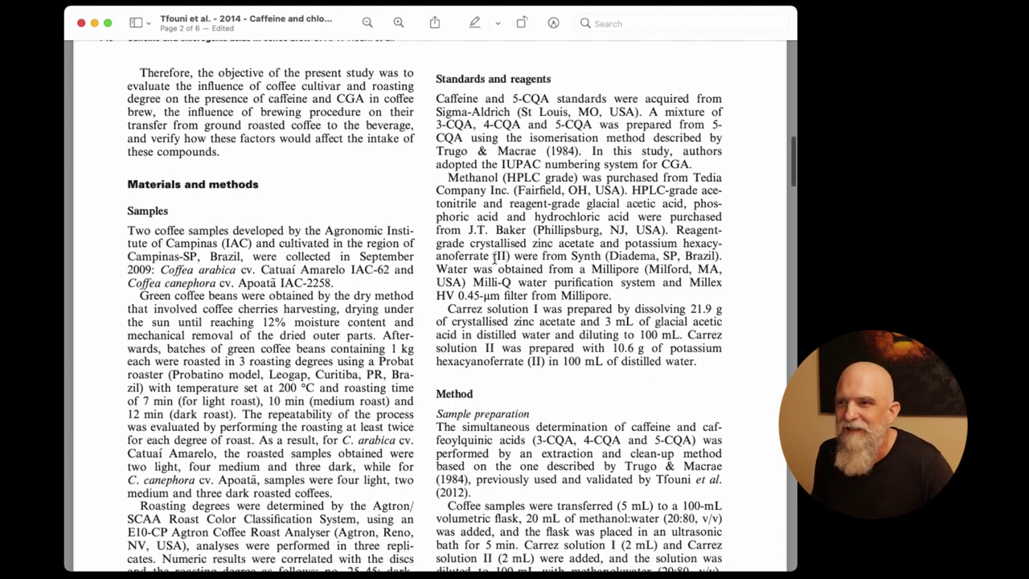
{"action": "scroll", "coordinate": [494, 259], "scroll_direction": "down", "scroll_amount": 1}
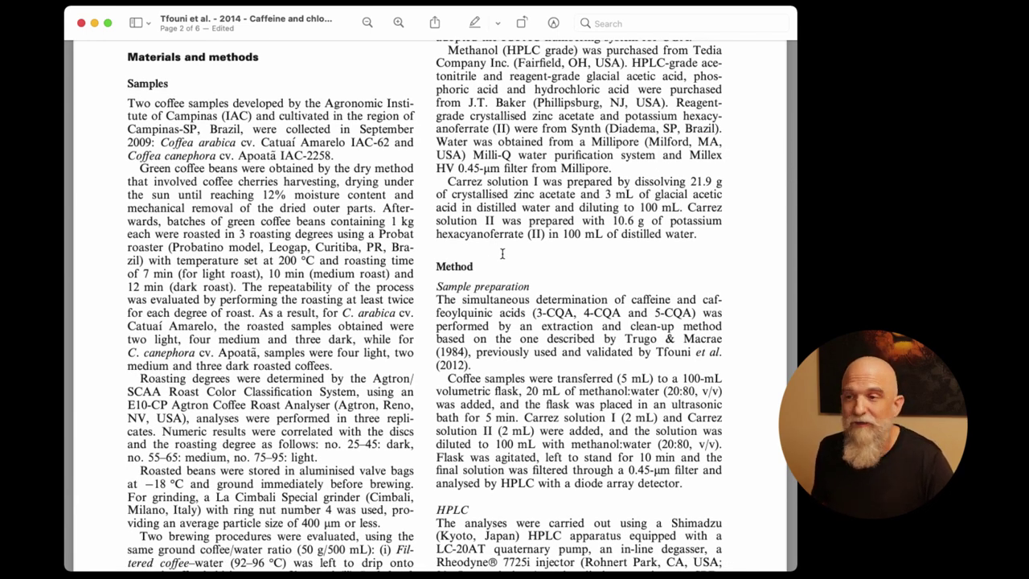
{"action": "scroll", "coordinate": [495, 258], "scroll_direction": "down", "scroll_amount": 10}
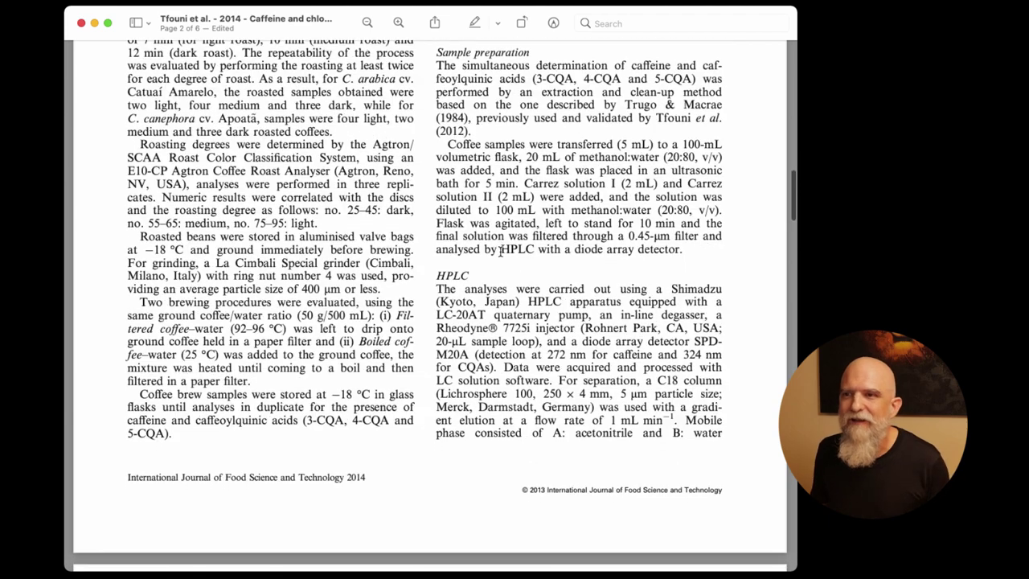
- Switch to Zotero and review the Methods and Materials note from its beginning through the numbered list
{"action": "key", "text": "super+Tab"}
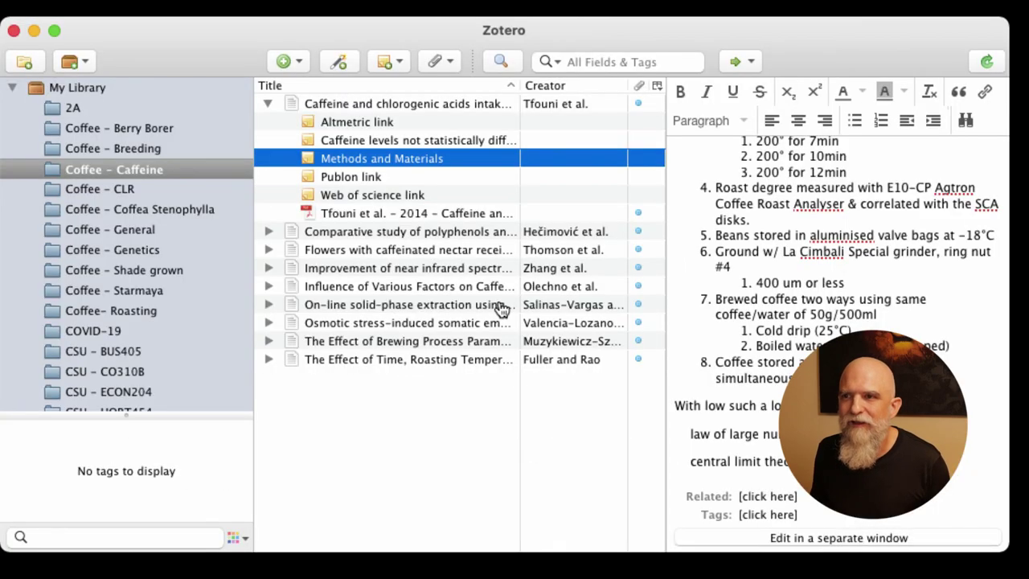
{"action": "scroll", "coordinate": [778, 402], "scroll_direction": "up", "scroll_amount": 5}
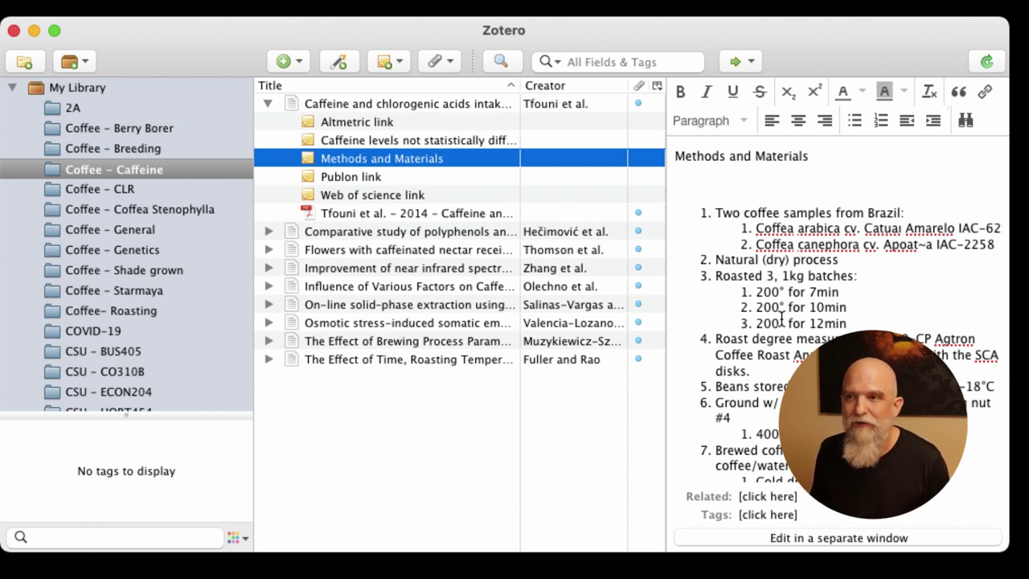
{"action": "scroll", "coordinate": [778, 318], "scroll_direction": "down", "scroll_amount": 4}
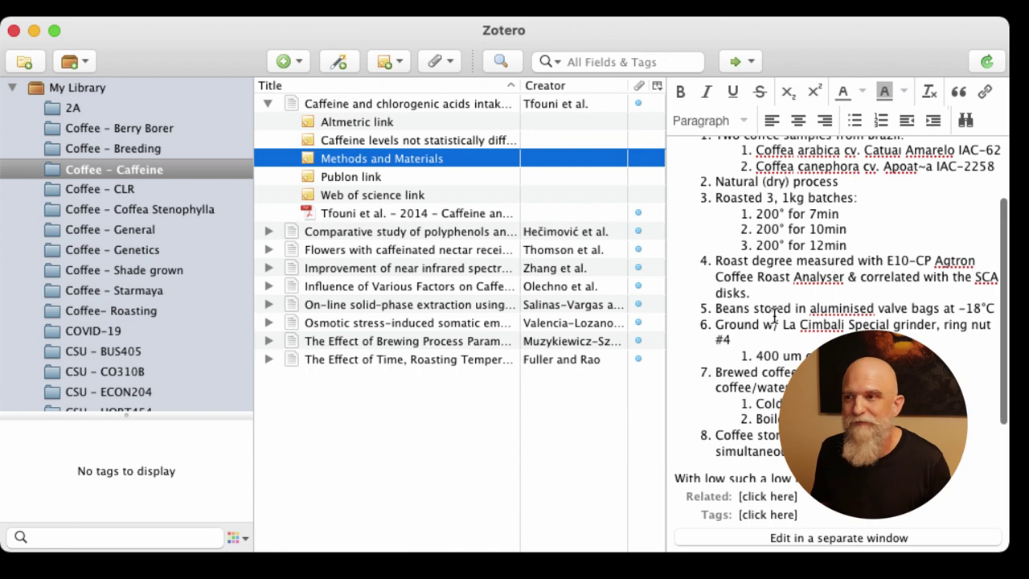